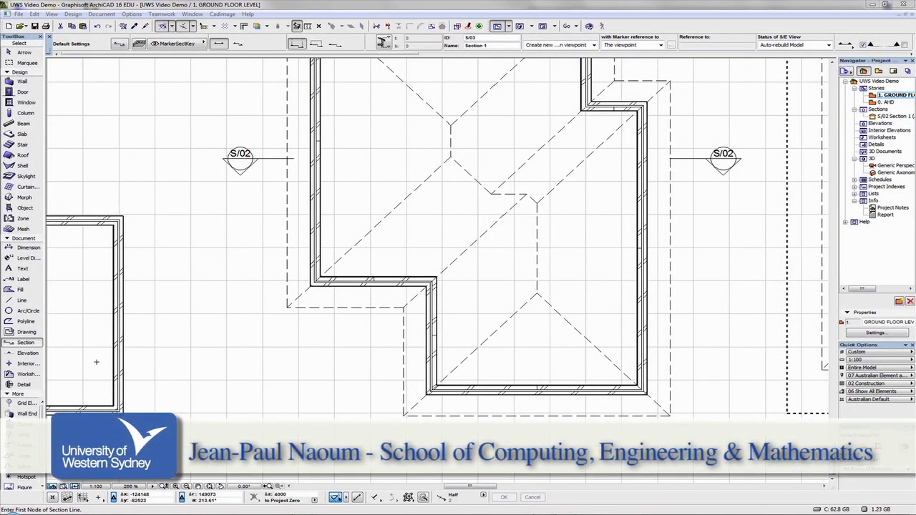
In the Section tool's default settings, enable marker heads at both ends and set the marker line type to Solid Line.
double_click(22, 344)
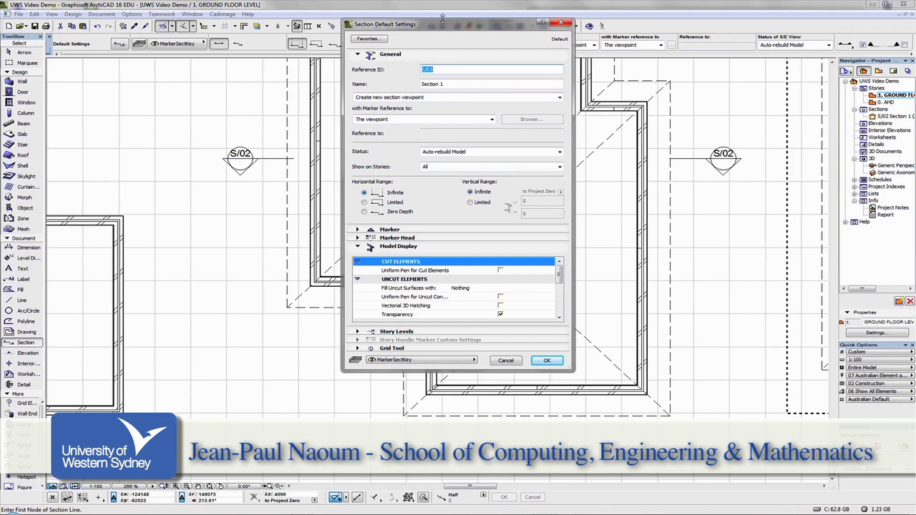
left_click_drag(443, 22, 450, 91)
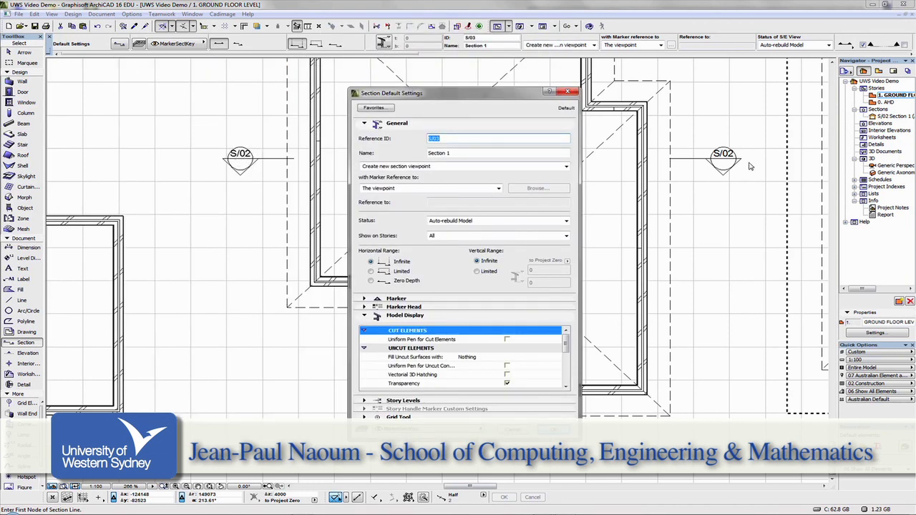
left_click_drag(486, 98, 471, 79)
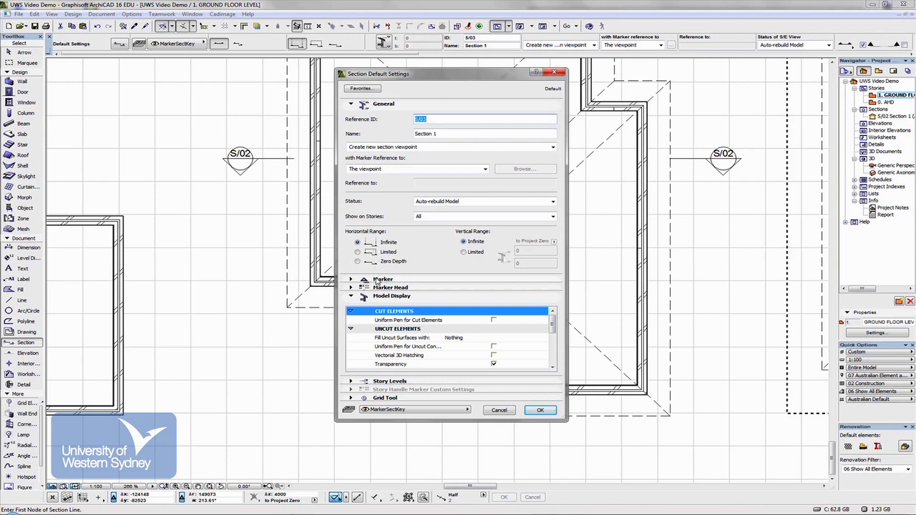
left_click(377, 280)
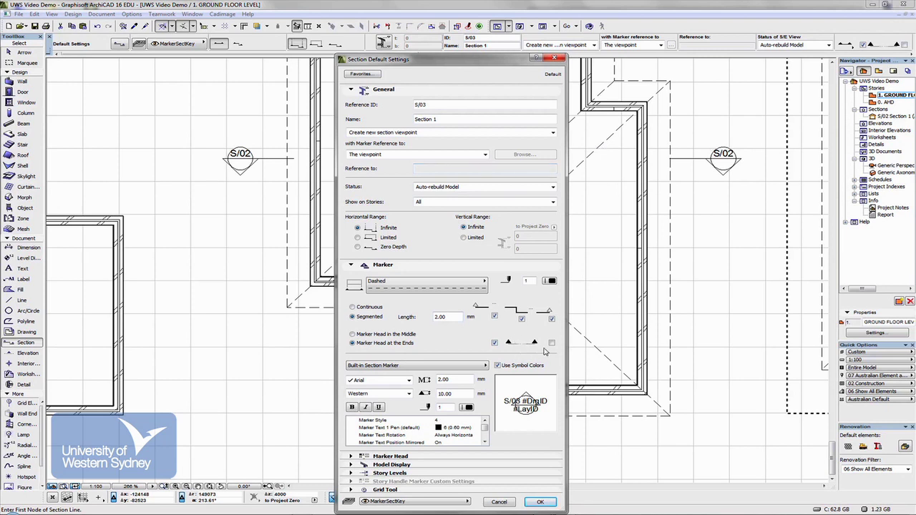
left_click(552, 343)
left_click(442, 286)
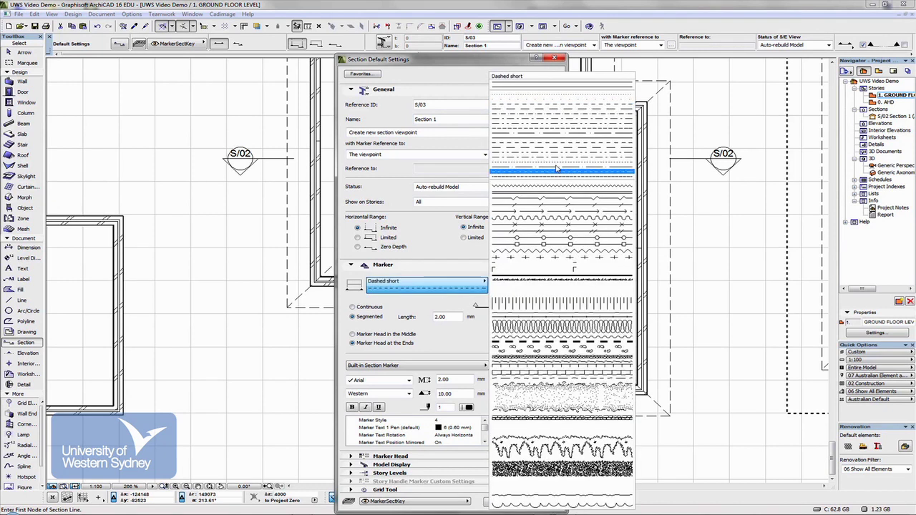
left_click(527, 84)
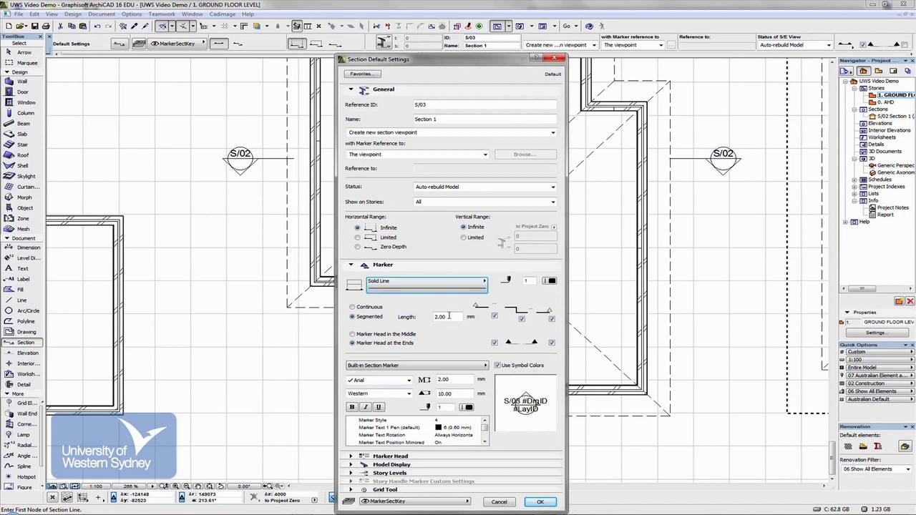
Set the segmented section line length to 15 mm, keep Built-in Section Marker, and accept the default settings.
left_click_drag(447, 316, 426, 316)
type("15")
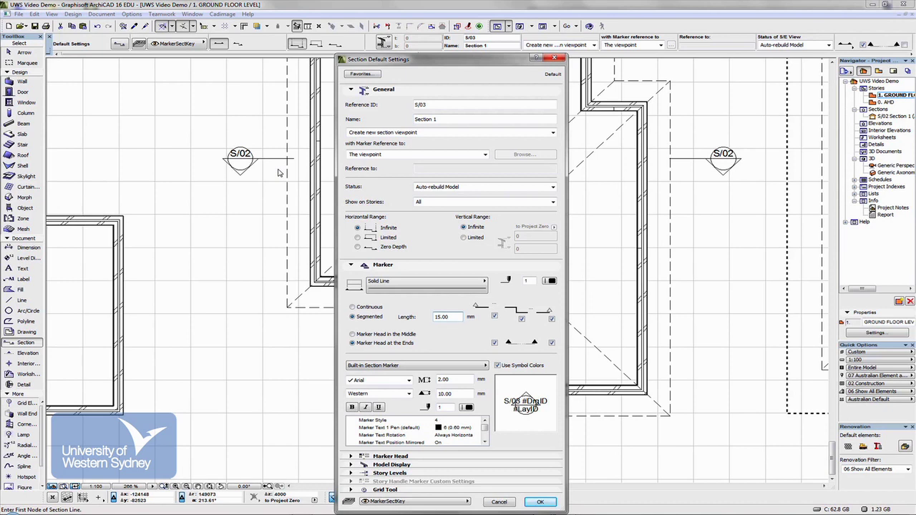
left_click(399, 366)
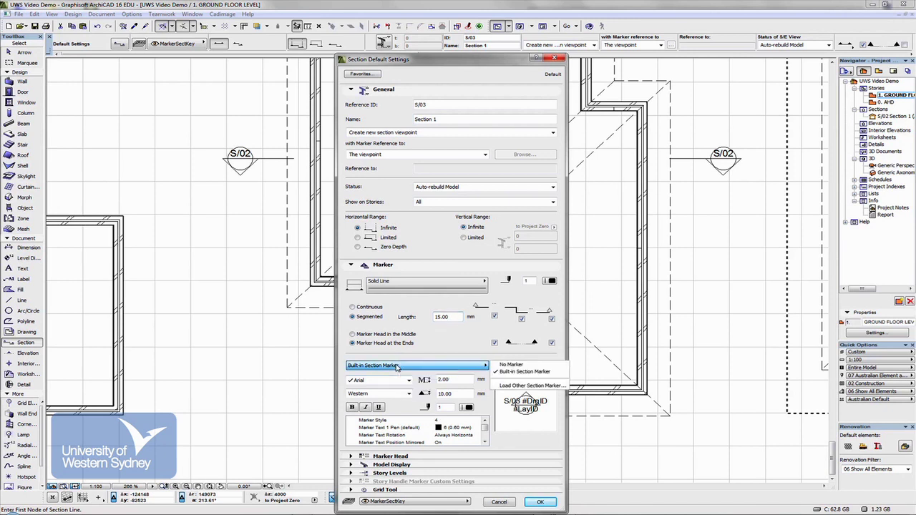
left_click(441, 370)
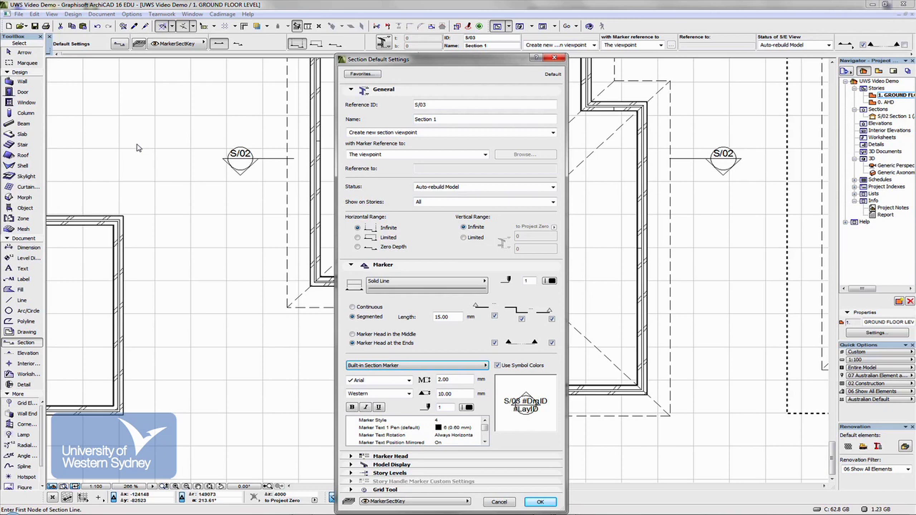
left_click(392, 465)
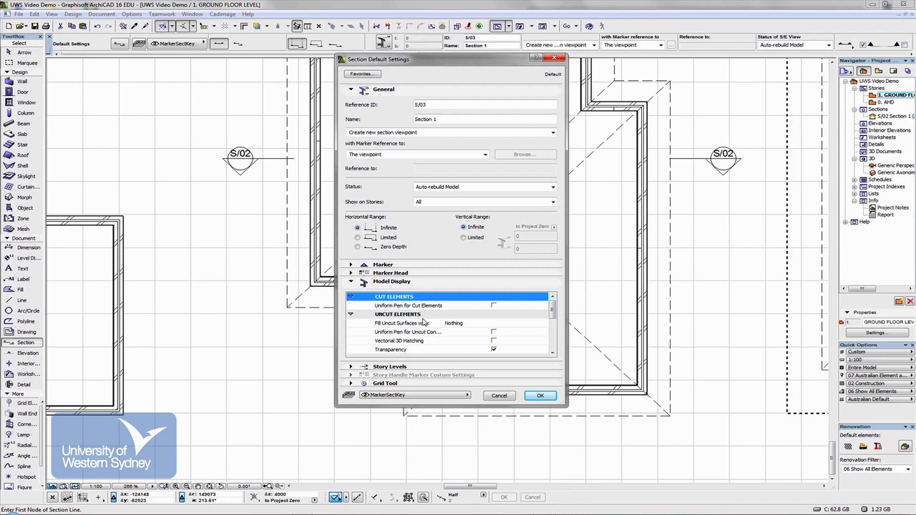
left_click(540, 396)
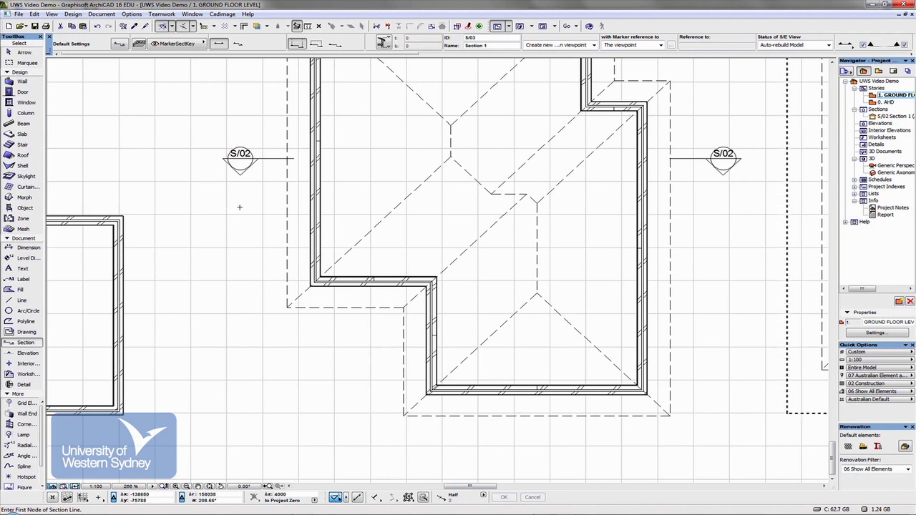
Draw a horizontal section line about 13.5 m long across the middle house below the S/02 line, looking down the plan.
left_click(240, 207)
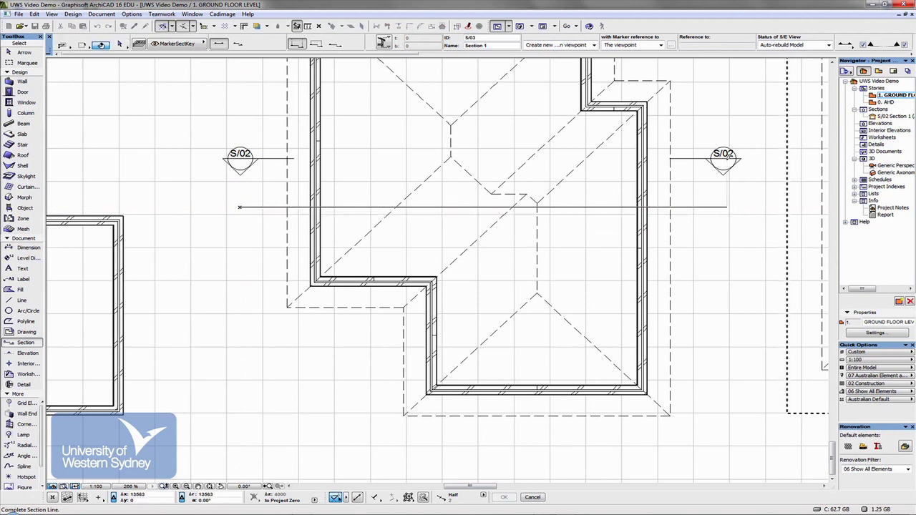
left_click(724, 207)
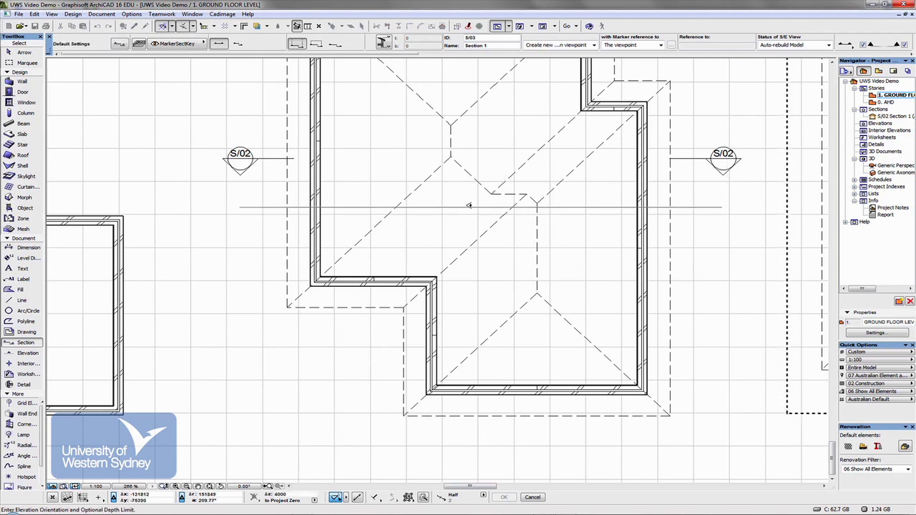
scroll(445, 214, "down", 4)
scroll(438, 153, "up", 2)
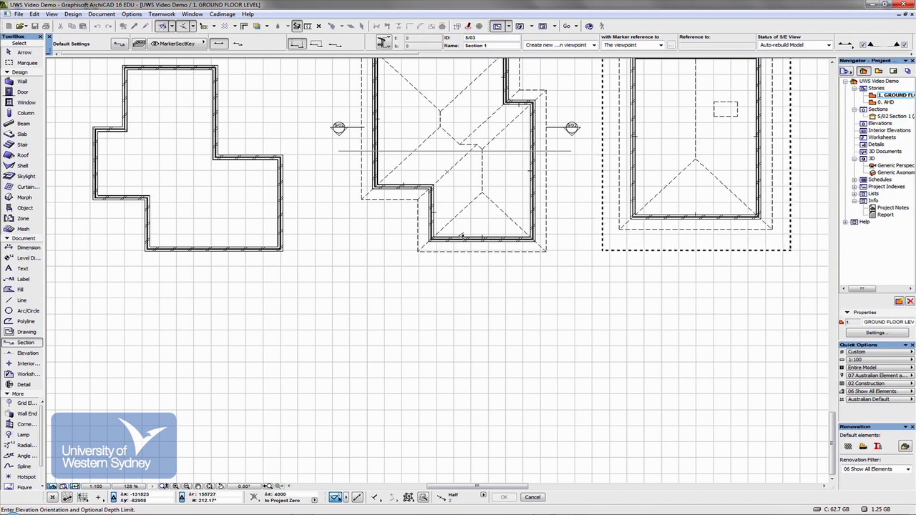
left_click(458, 278)
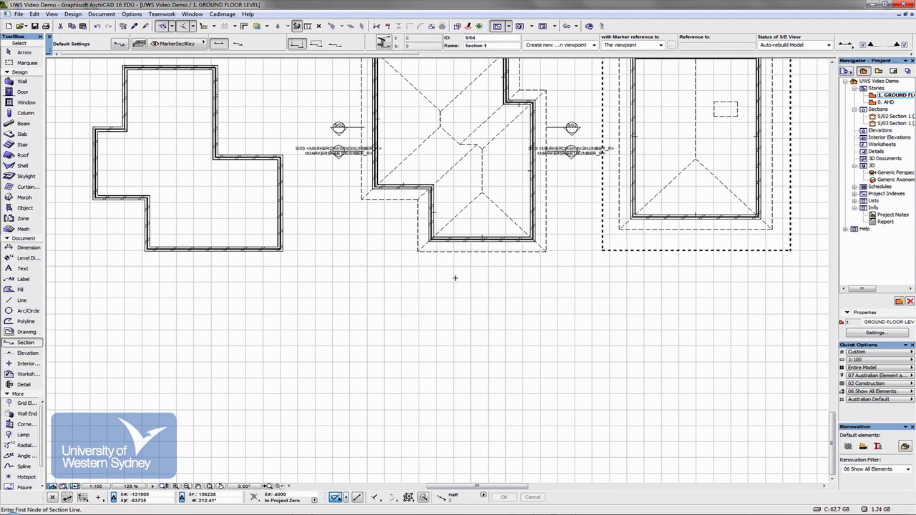
Examine the new S/03 markers on the plan, view the S/03 section, and return to the ground floor plan.
scroll(367, 173, "up", 4)
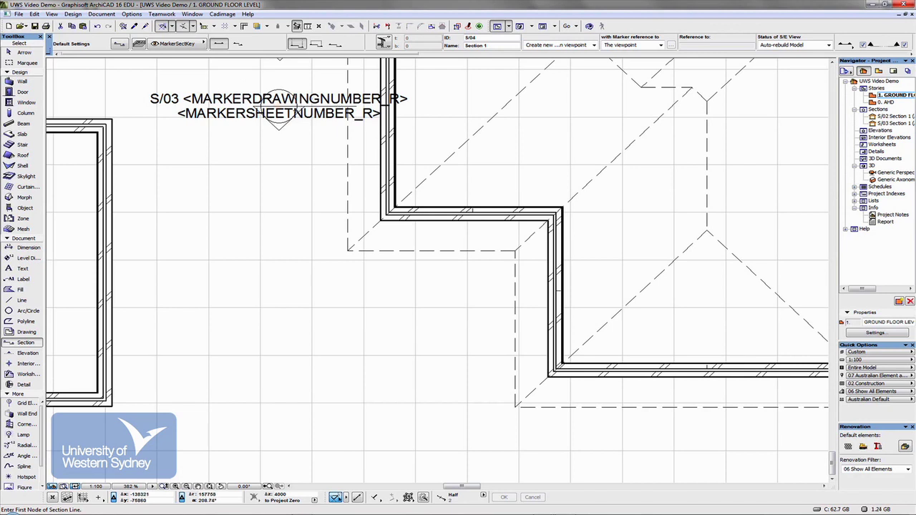
scroll(279, 111, "down", 3)
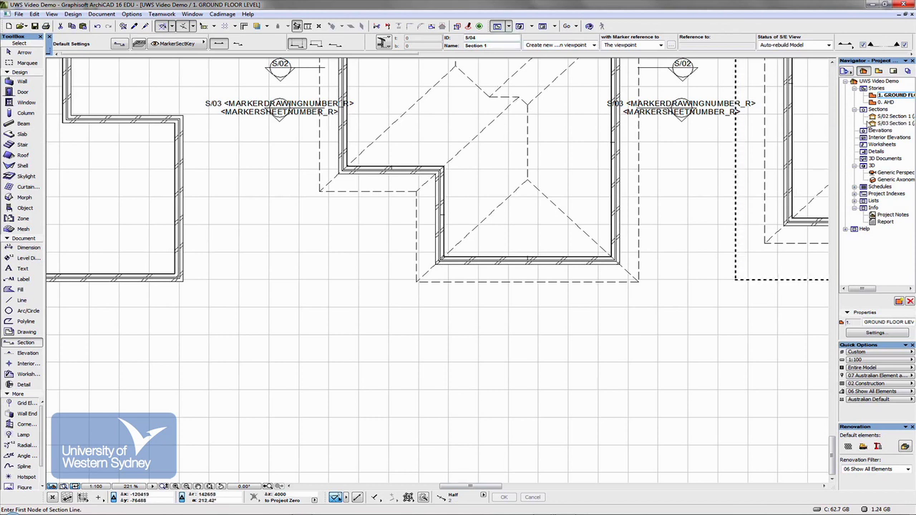
double_click(872, 127)
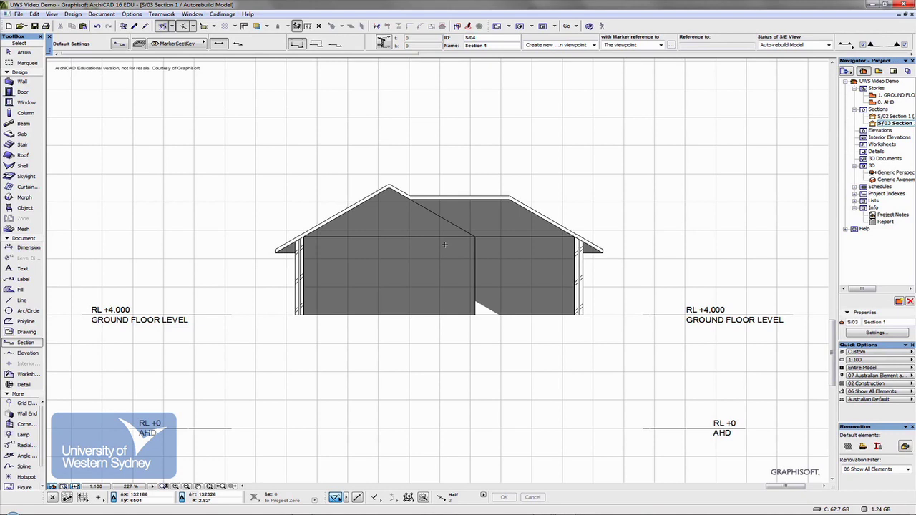
key("F2")
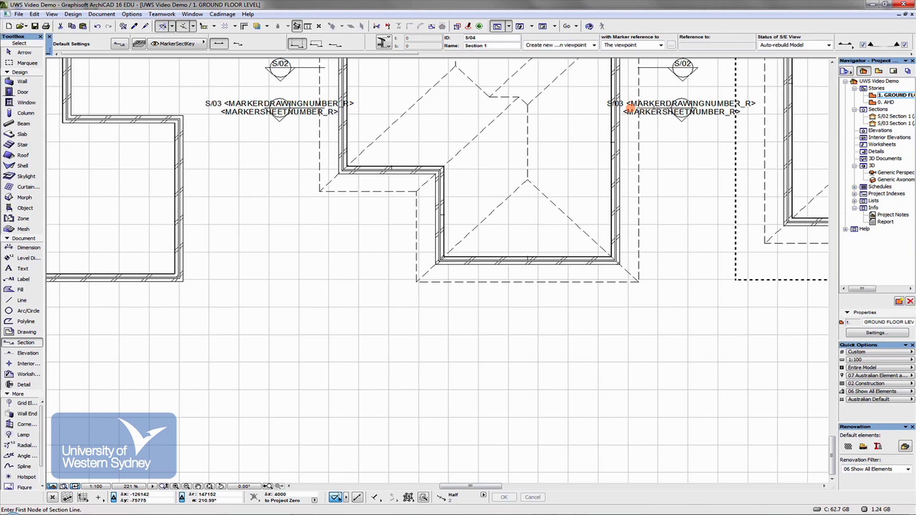
Open the S/03 section from its marker on the plan, return to the ground floor plan and clear the selection.
right_click(631, 105)
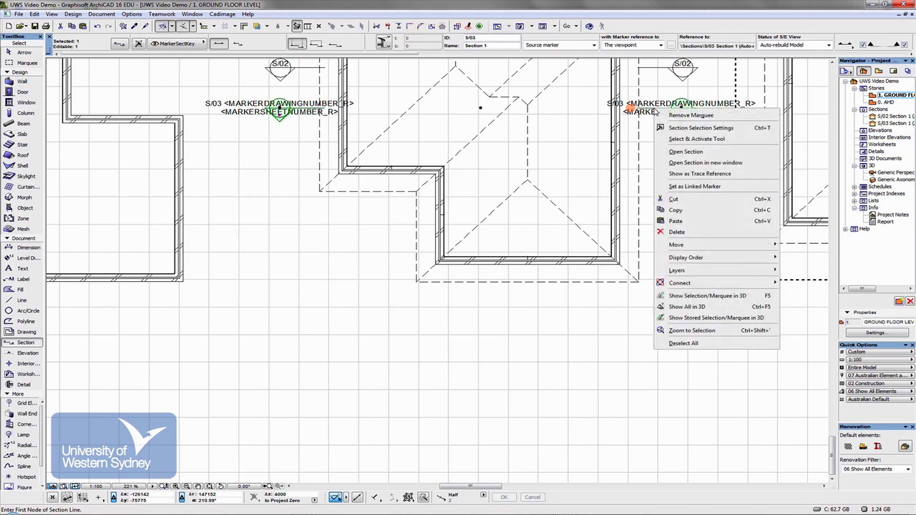
left_click(680, 152)
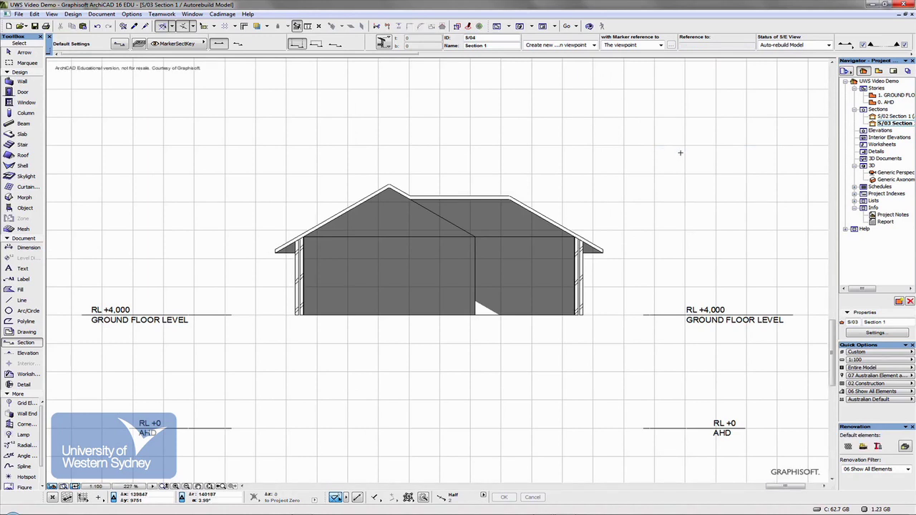
key("ctrl+w")
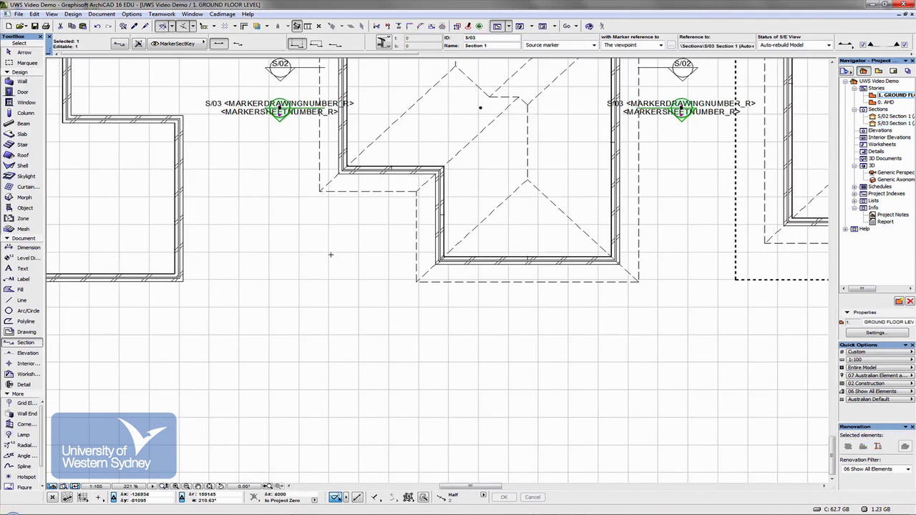
key("Escape")
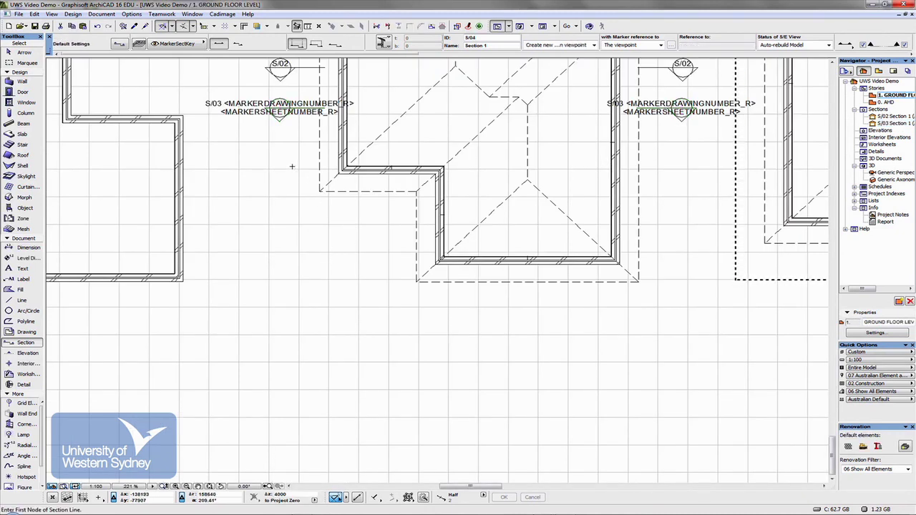
Draw another horizontal section line about 13.1 m long below the S/03 line, looking down the plan, and undo it.
left_click(282, 150)
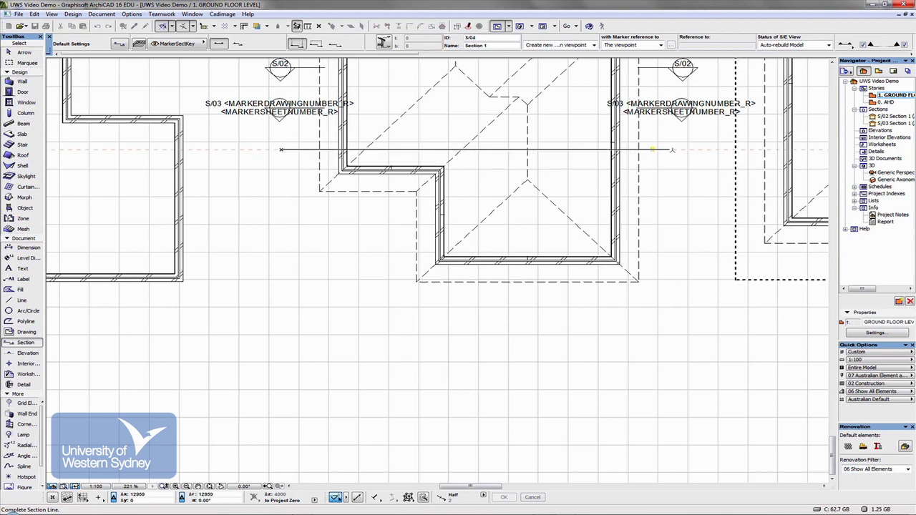
left_click(677, 149)
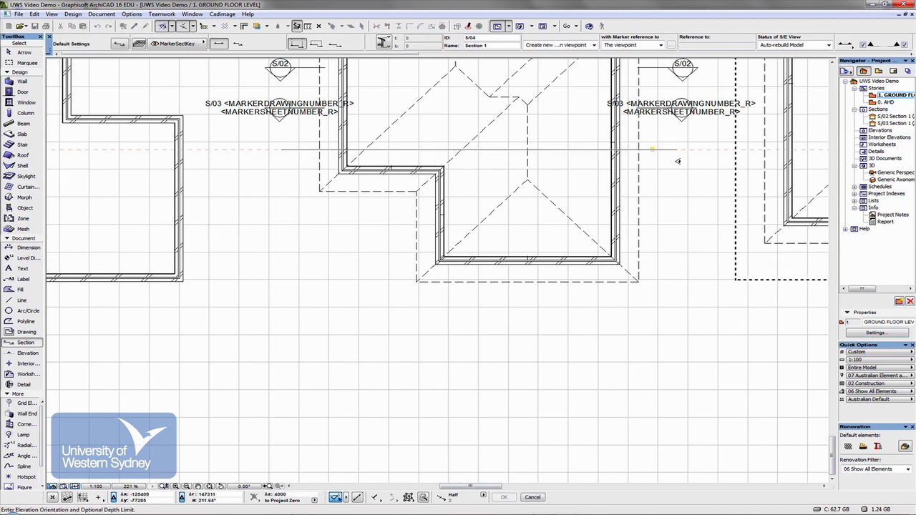
left_click(663, 309)
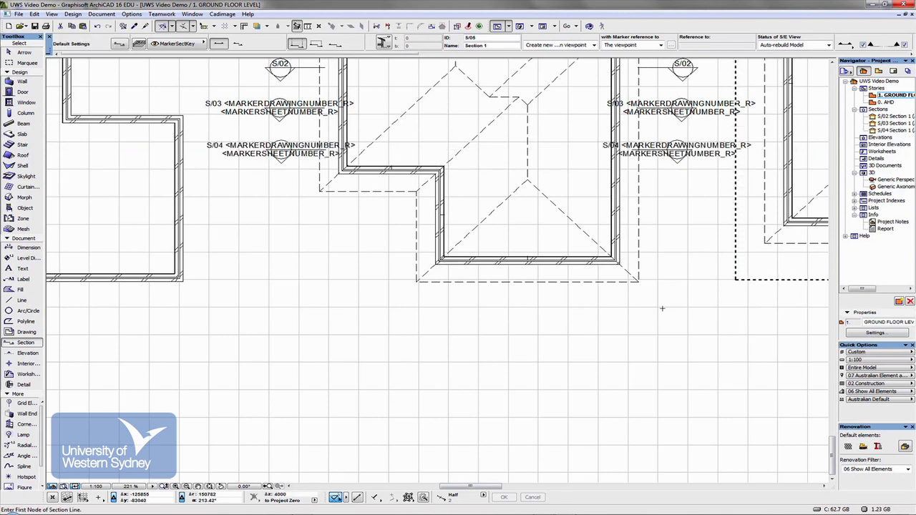
key("ctrl+z")
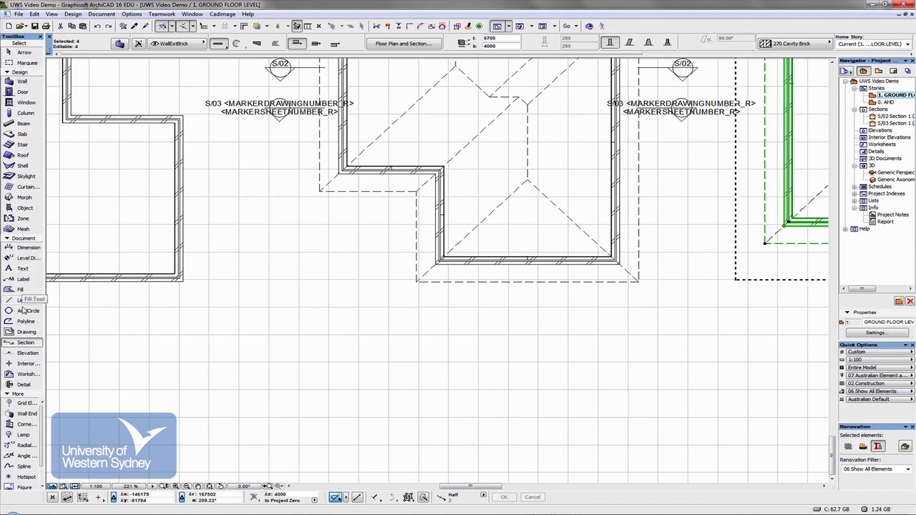
left_click(7, 239)
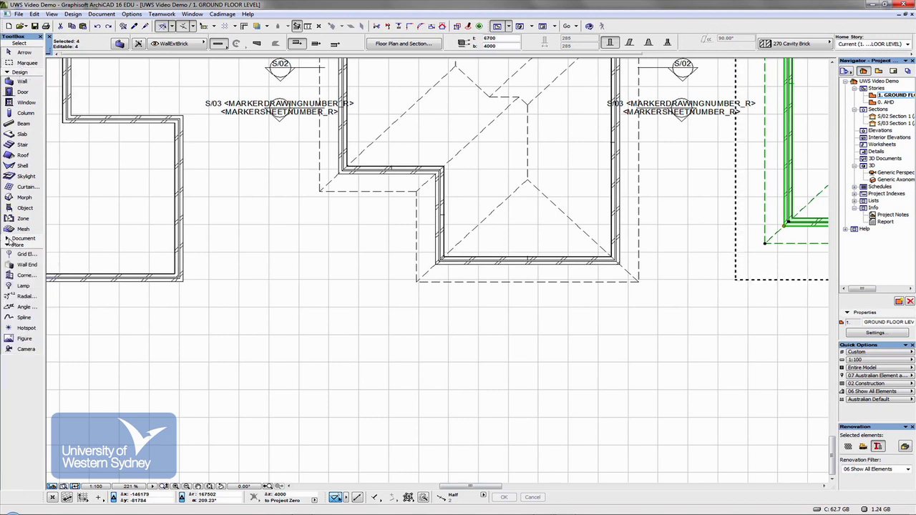
left_click(8, 239)
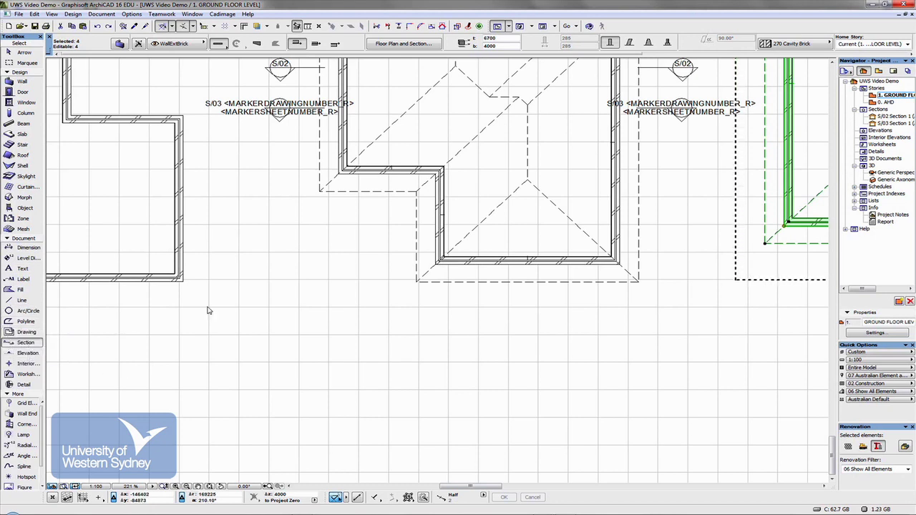
Open the Section tool's default settings again and expand the marker options.
key("ctrl+t")
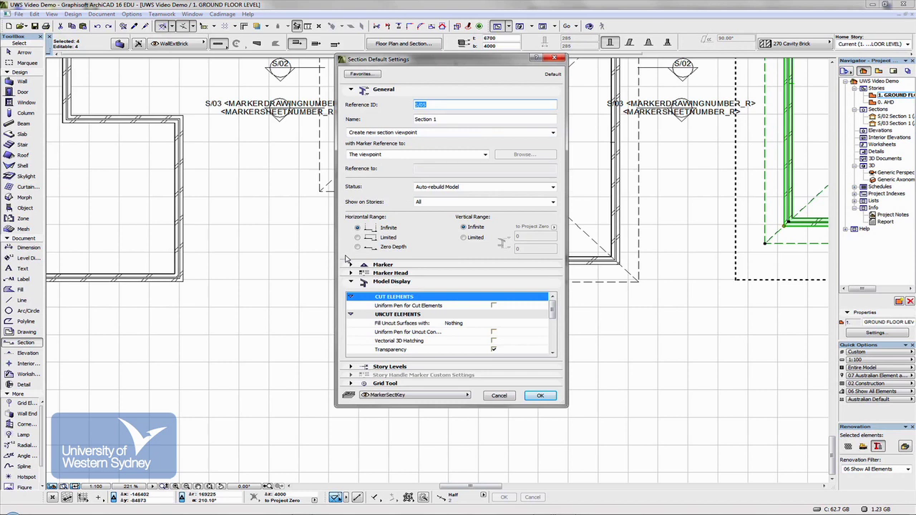
left_click(391, 265)
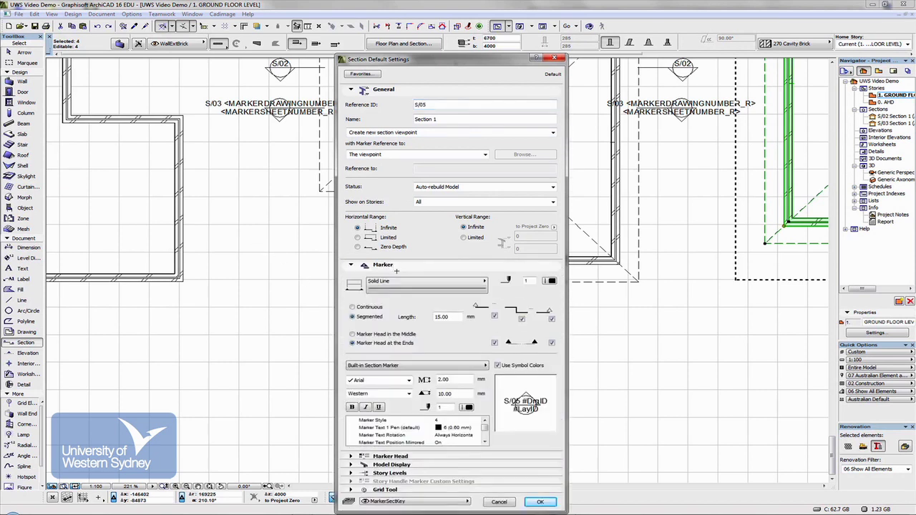